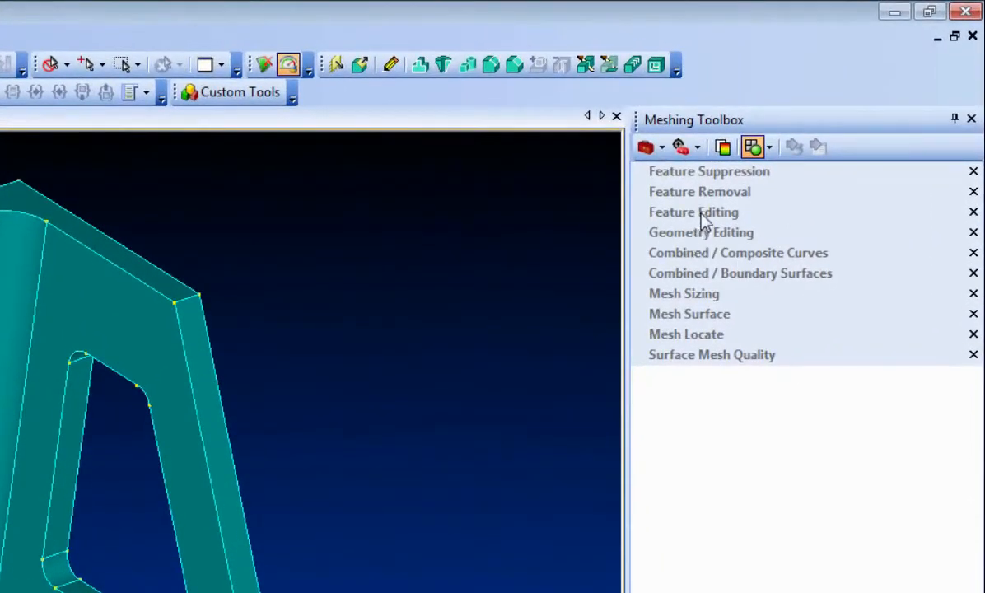
Configure Feature Editing to select by Surface with the Edit operation and a value of .1.
left_click(702, 214)
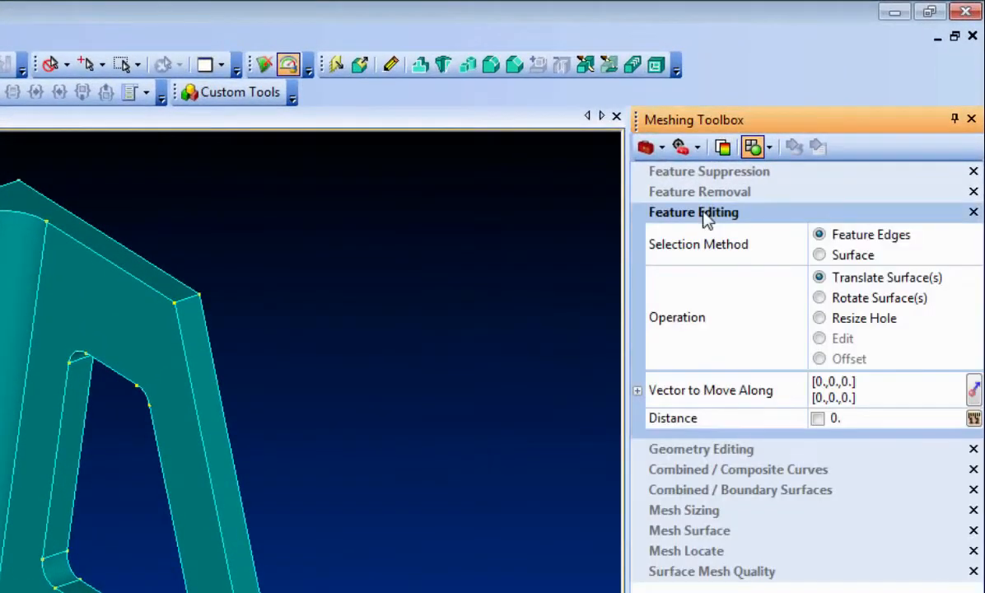
left_click(833, 257)
left_click(837, 339)
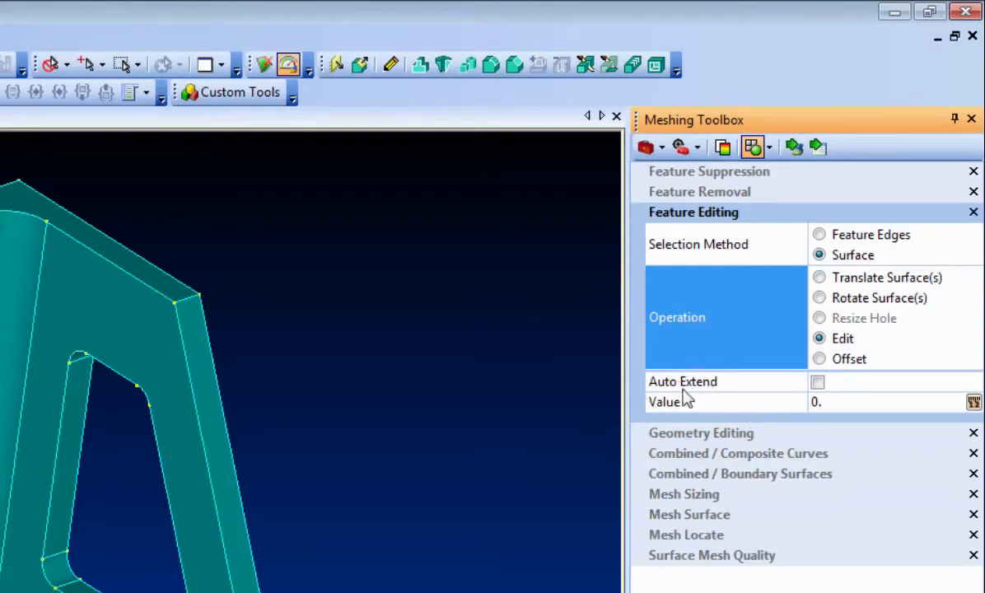
left_click(840, 402)
type(".1")
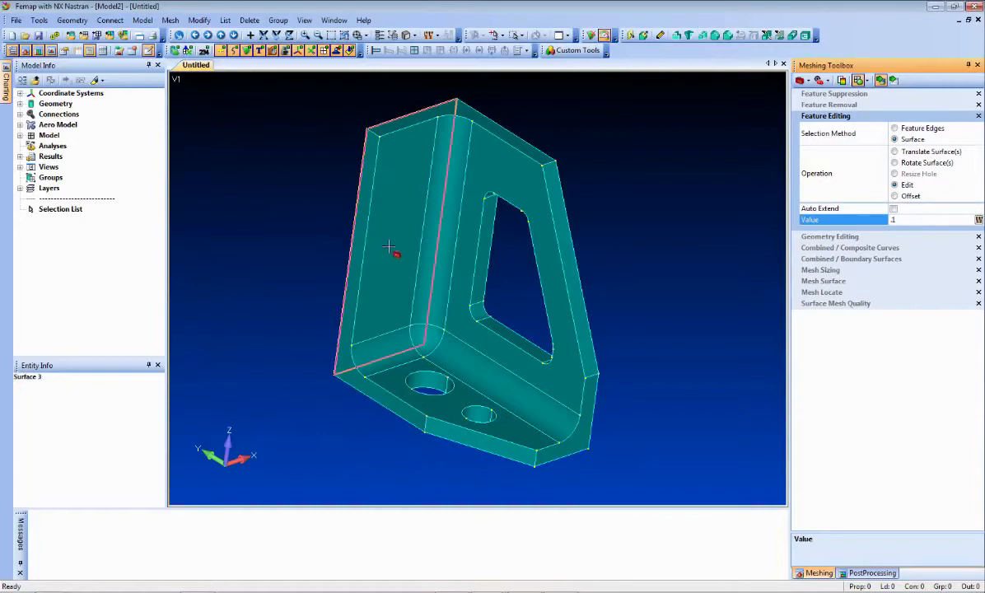
Try the .1 surface edit on the side wall's inner face without Auto Extend, and undo it.
right_click(406, 274)
left_click(437, 464)
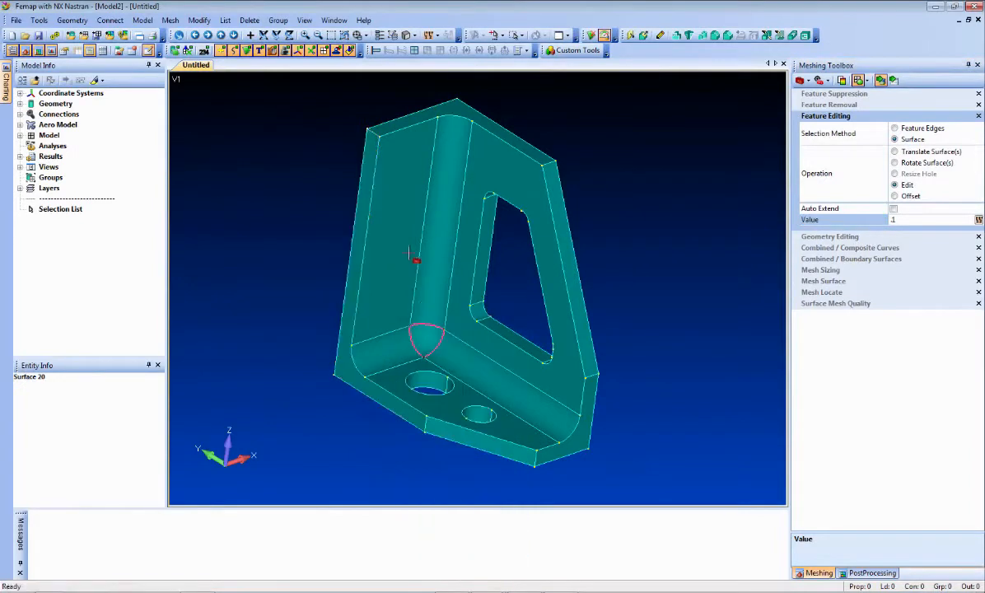
middle_click_drag(410, 254, 299, 238)
key("ctrl+z")
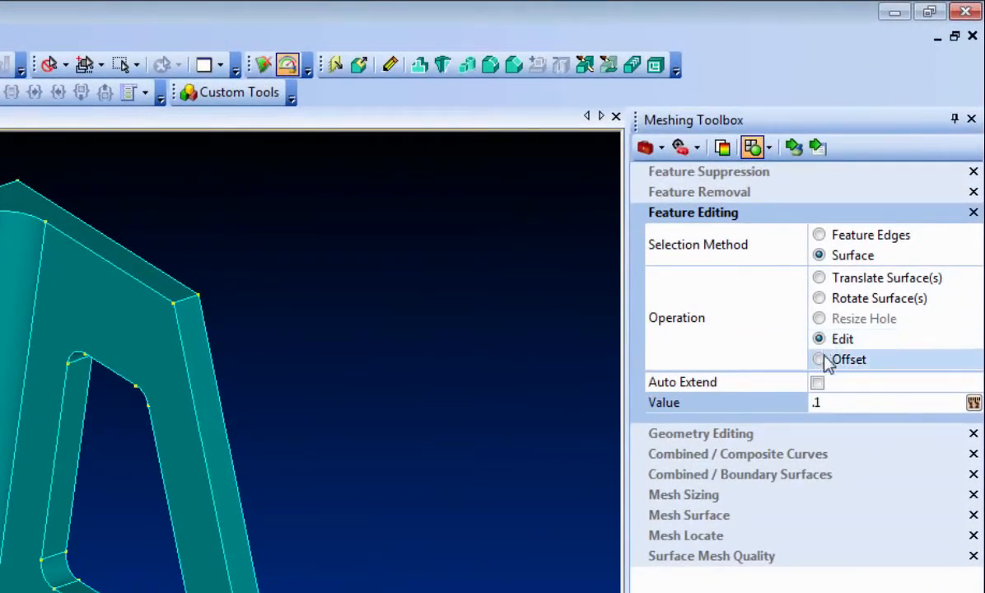
Try the .1 edit on the side wall's inner face with Auto Extend on, and undo it.
left_click(817, 384)
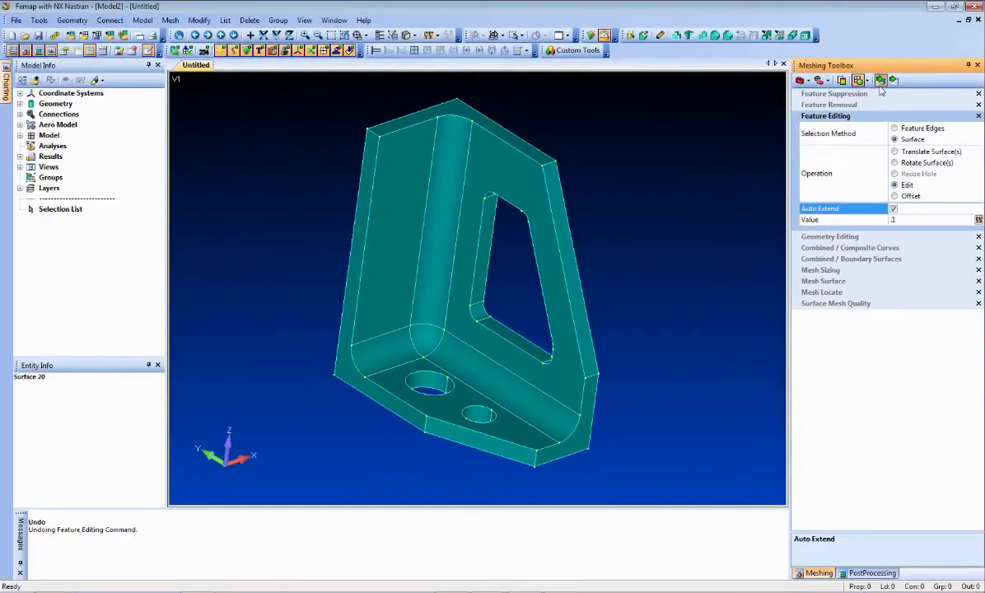
left_click(397, 249)
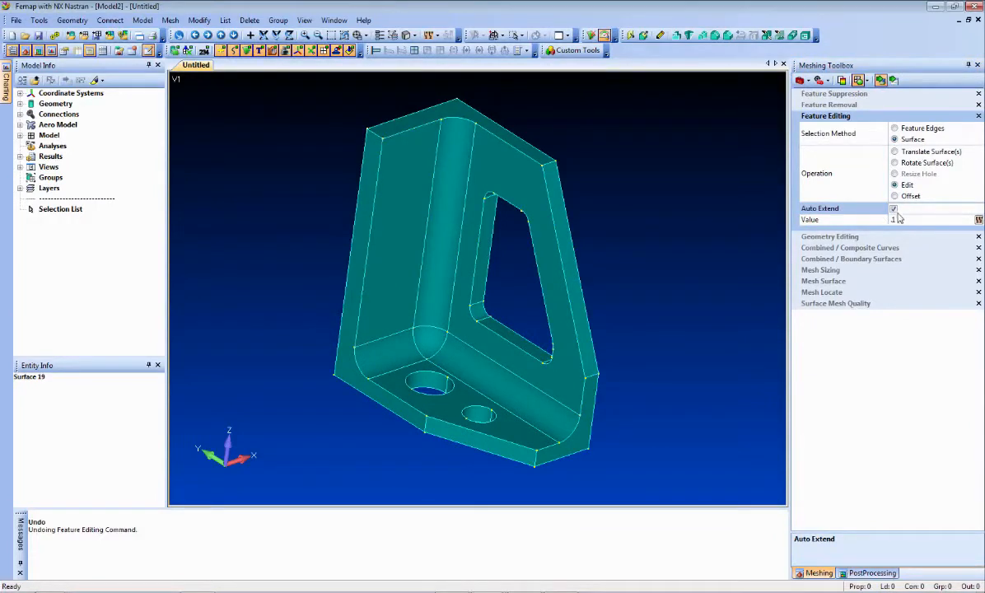
key("ctrl+z")
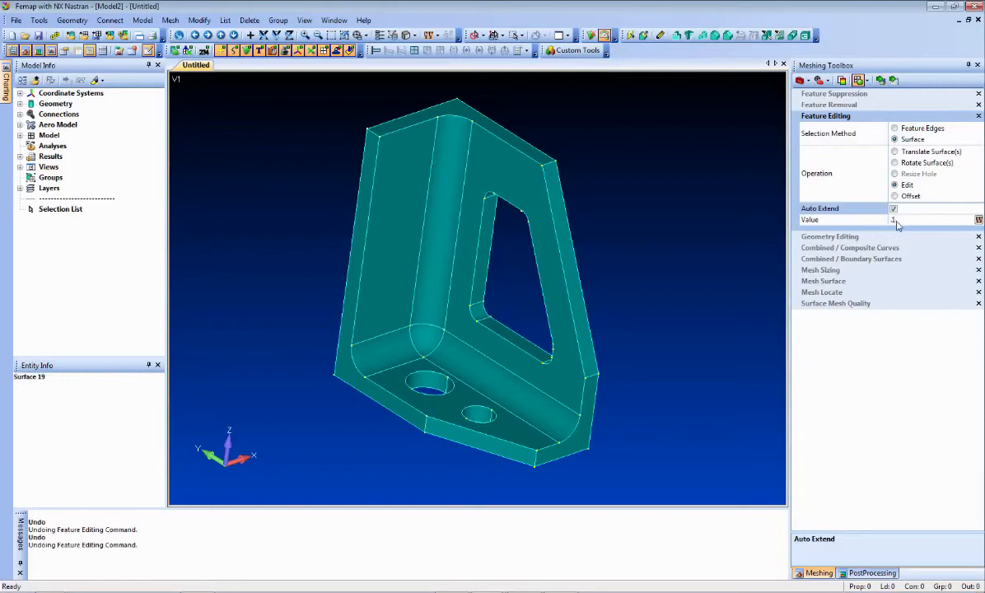
With value 0 and Auto Extend off, try changing one surface of the larger base hole to radius 0.3, and undo it.
left_click(904, 220)
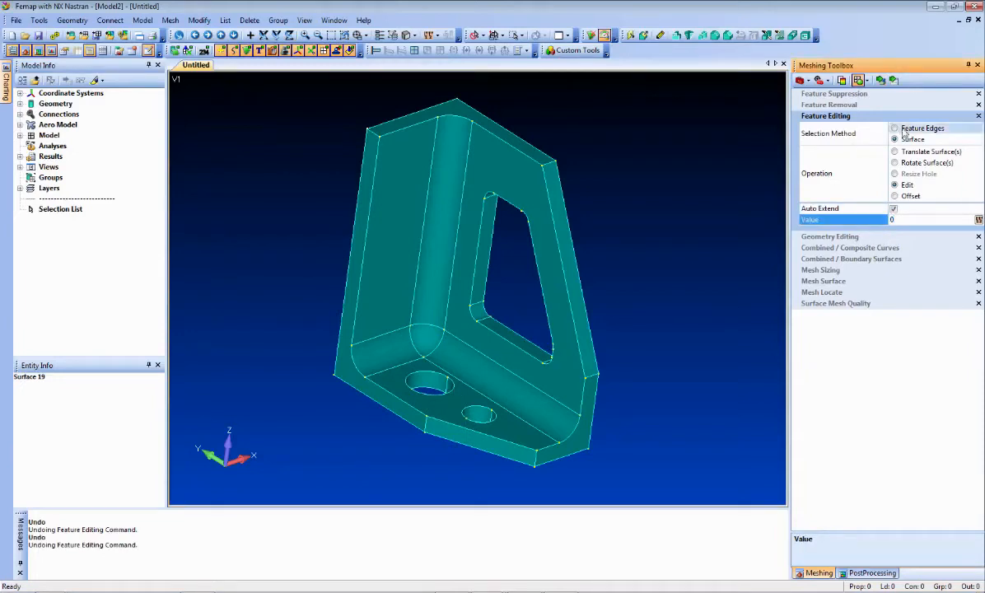
left_click(894, 210)
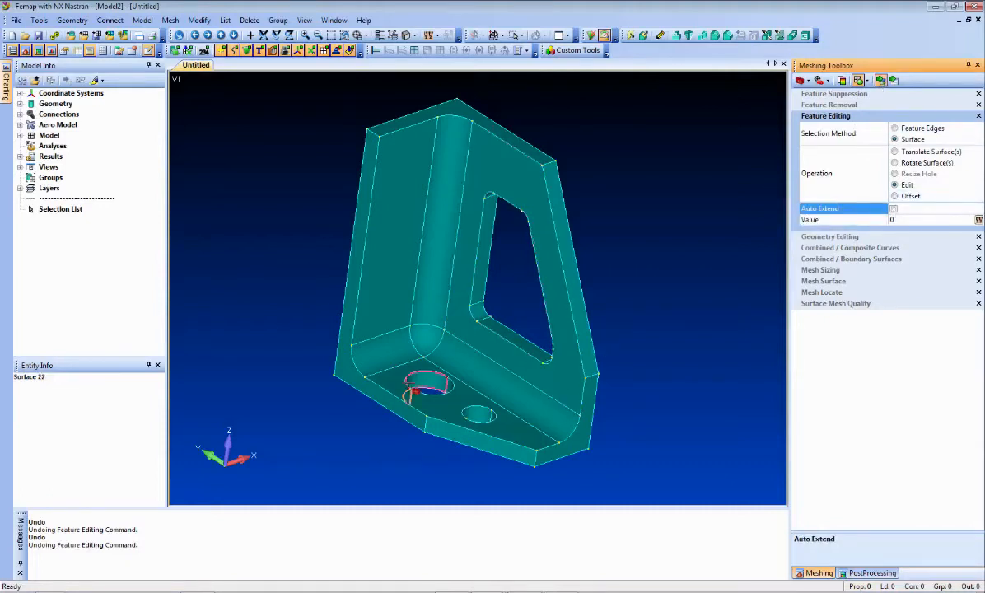
left_click(410, 383)
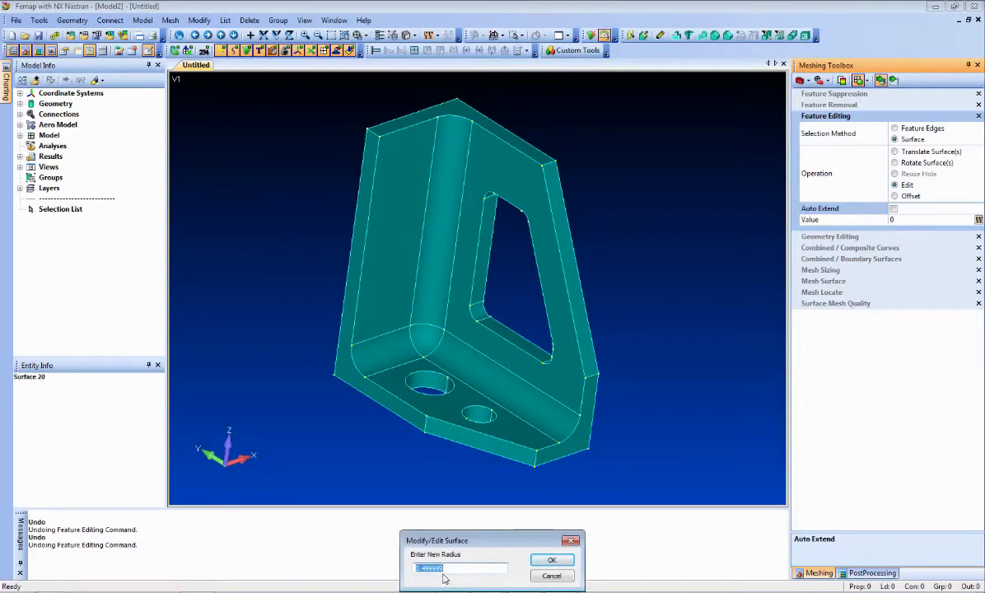
type("0.3")
key("Return")
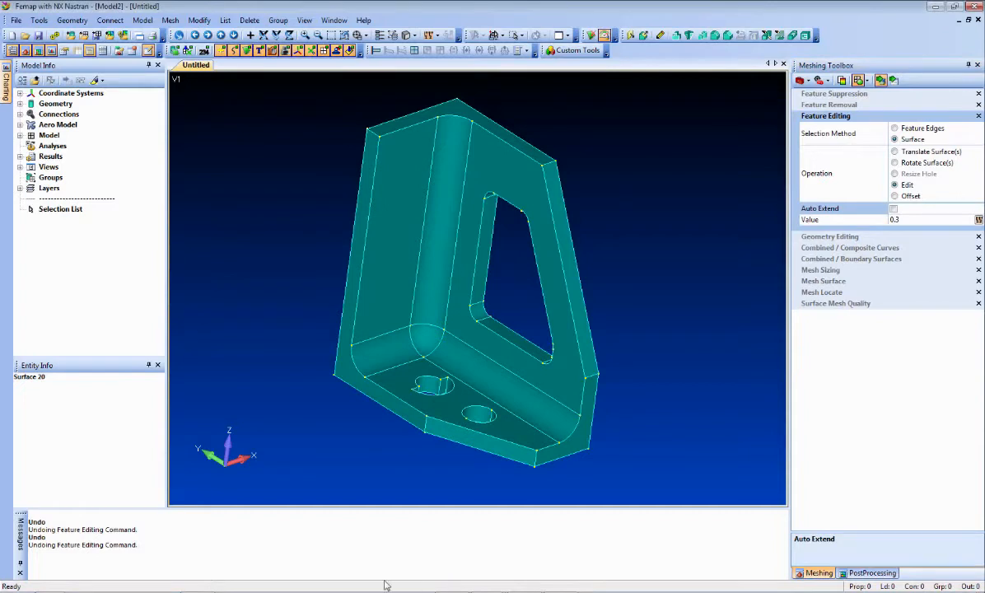
middle_click_drag(389, 402, 376, 426)
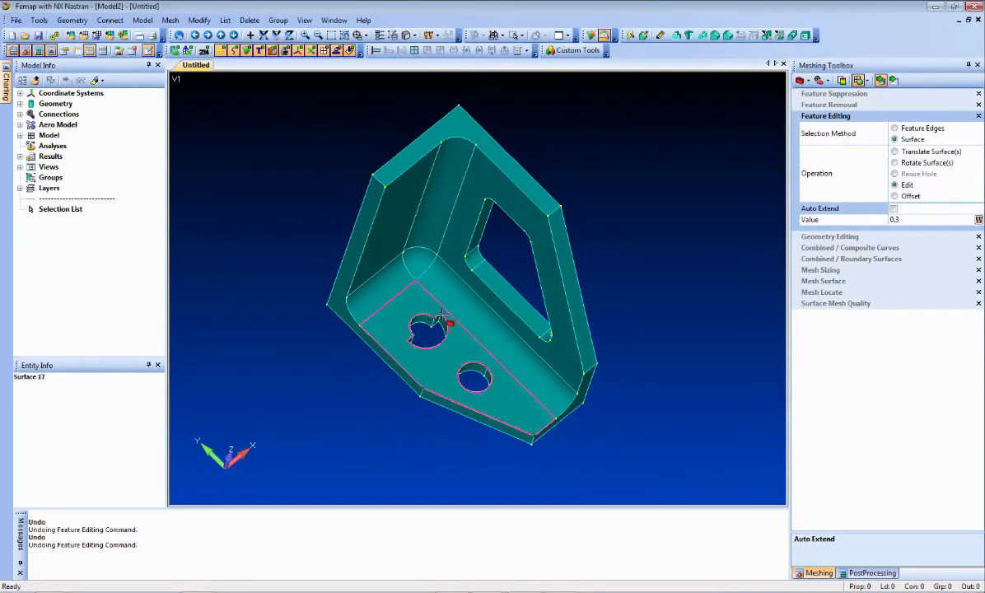
key("ctrl+z")
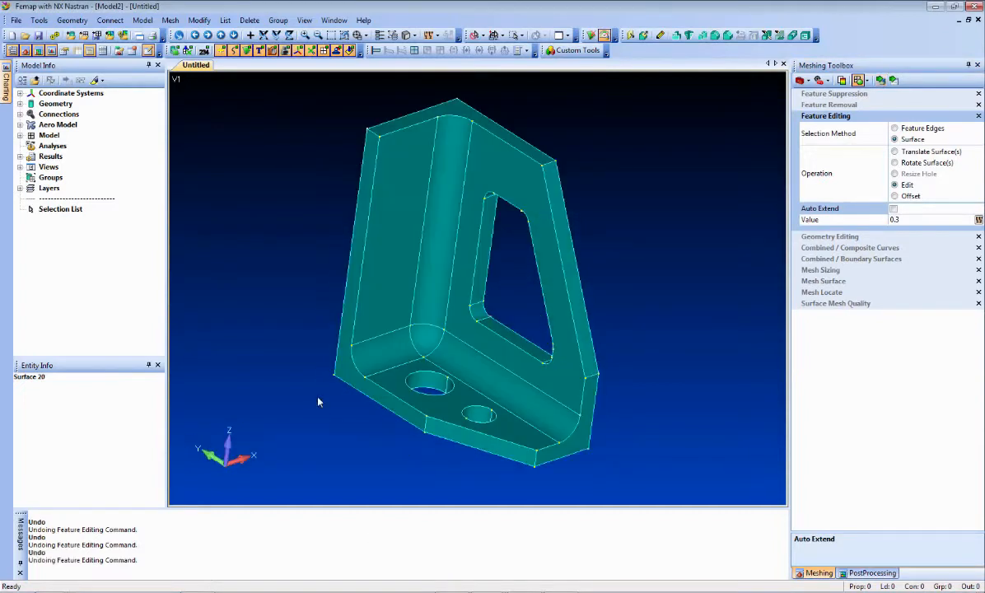
Turn on Auto Extend and edit both base holes to a radius of 0.3.
left_click(893, 210)
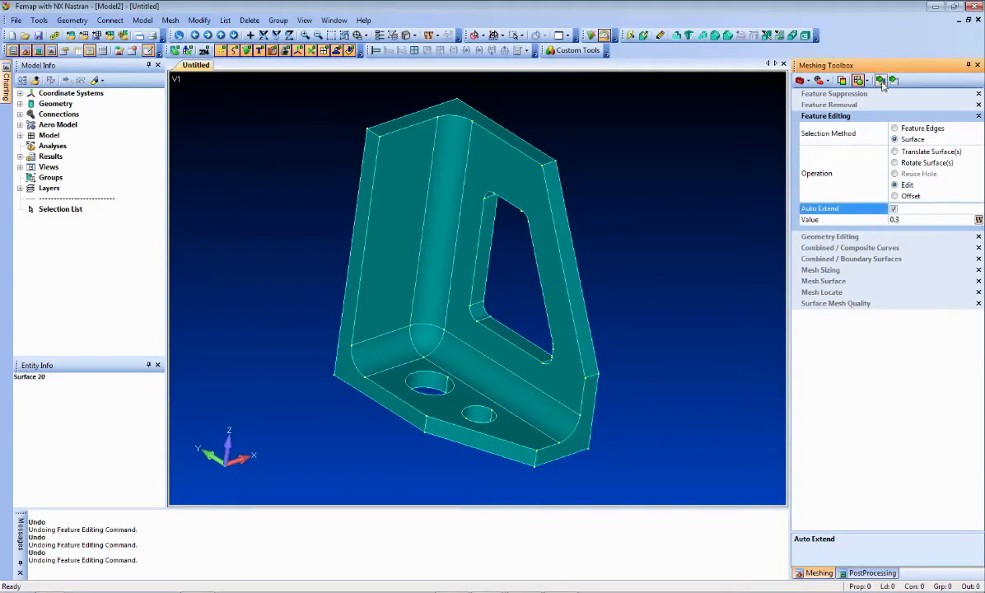
left_click(423, 380)
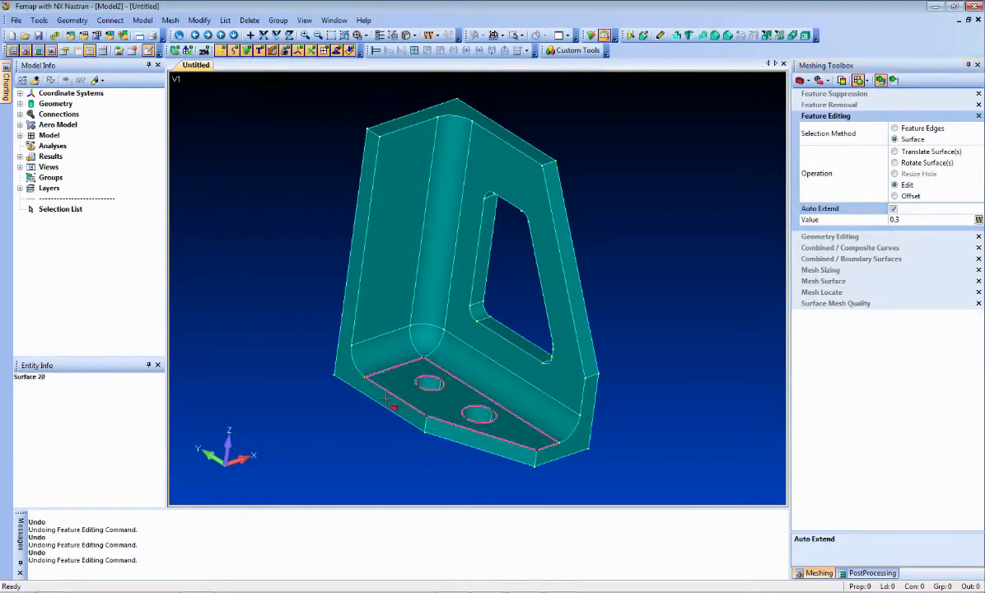
left_click(476, 416)
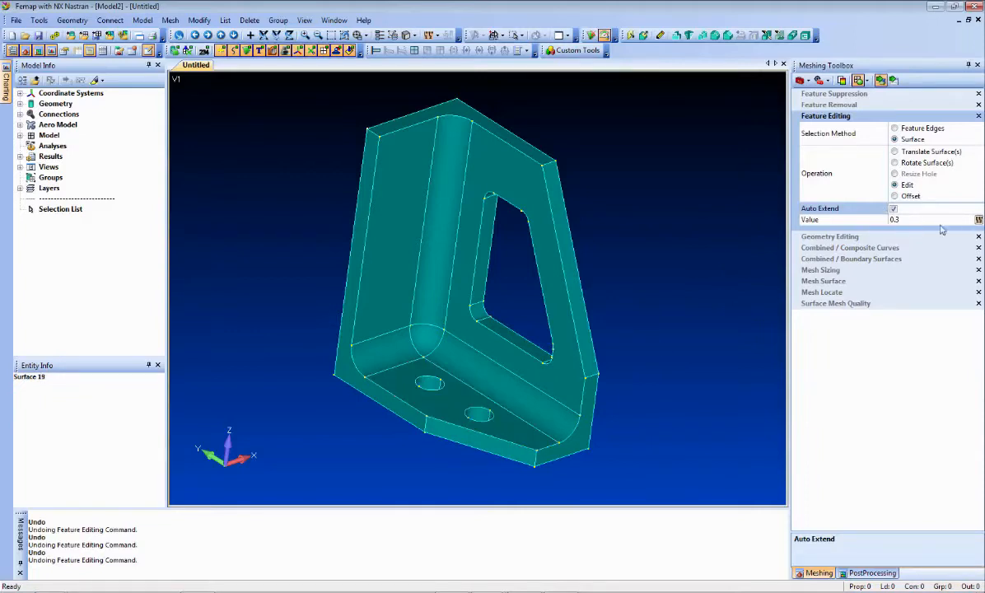
Set the edit value to 0 and change the bracket's interior fillets to a radius of .25.
left_click(913, 220)
type("0")
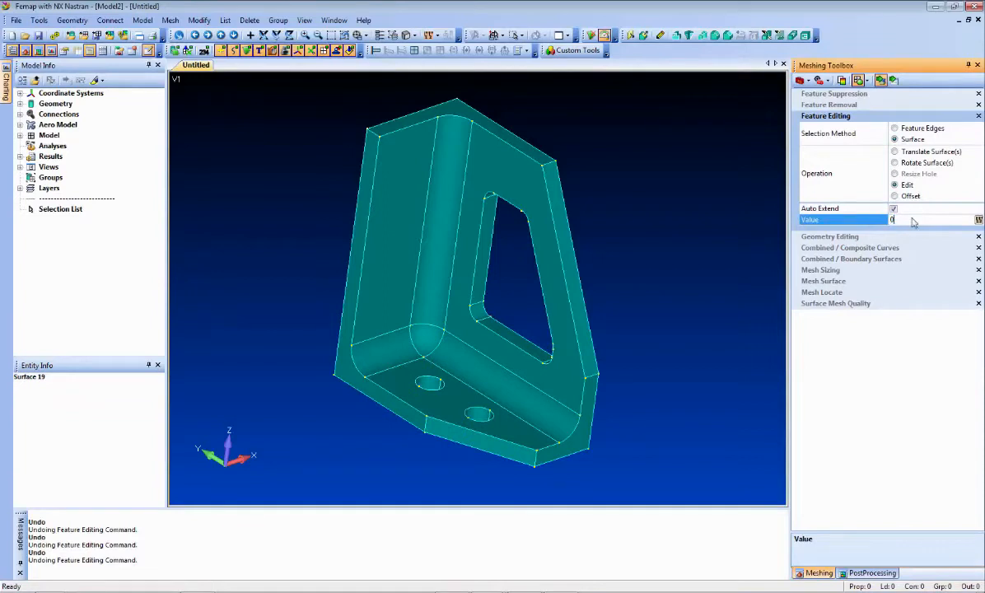
left_click(520, 396)
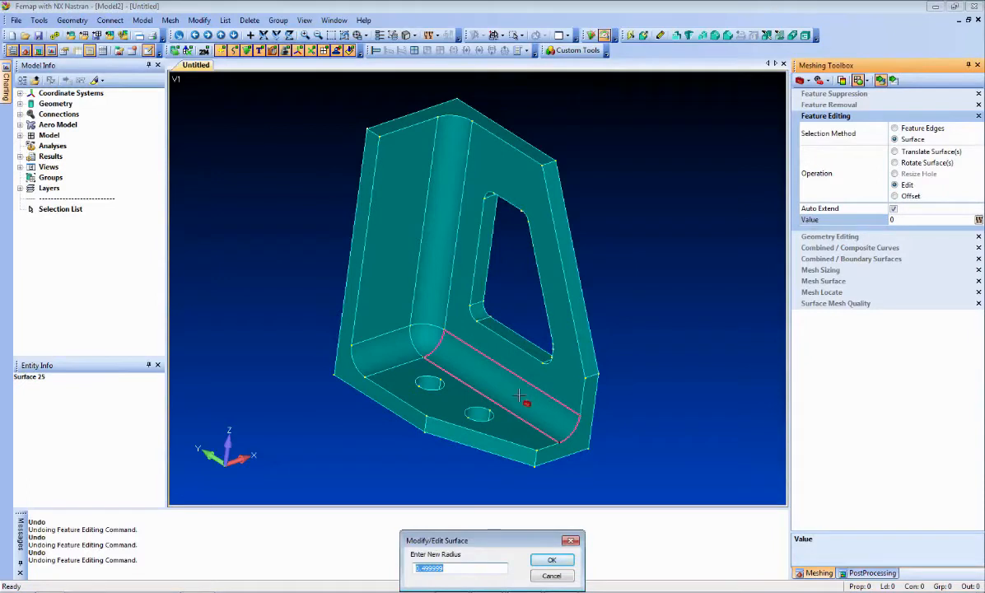
type(".25")
key("Return")
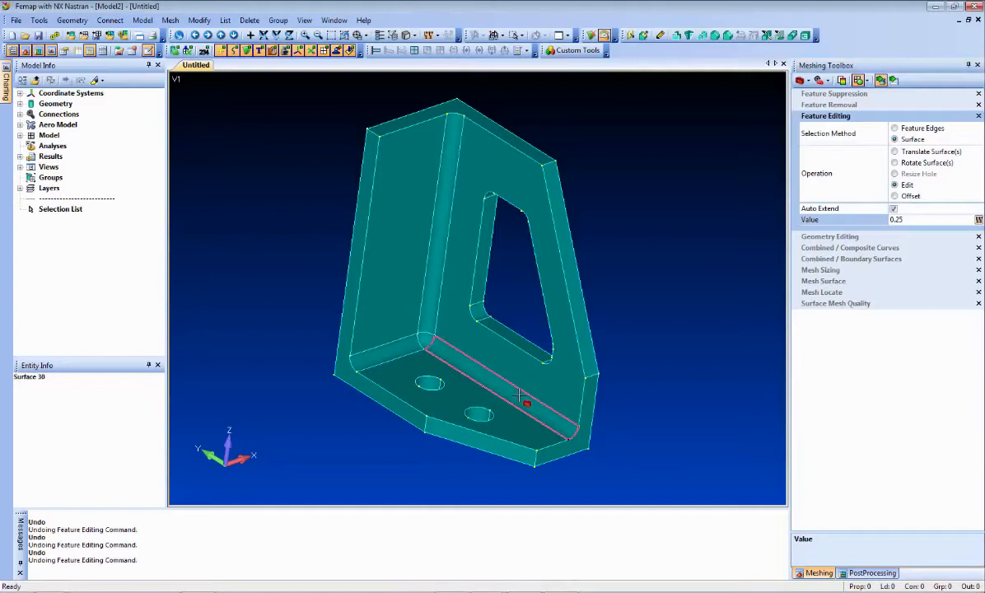
Remove the bracket's interior fillets by editing their radius to 0.
left_click(913, 220)
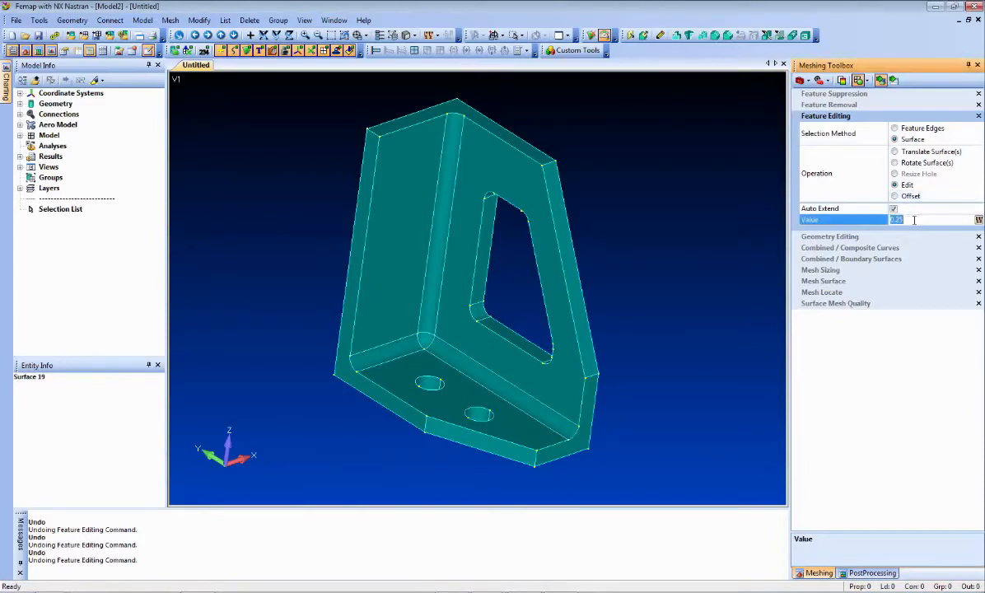
type("0")
left_click(497, 385)
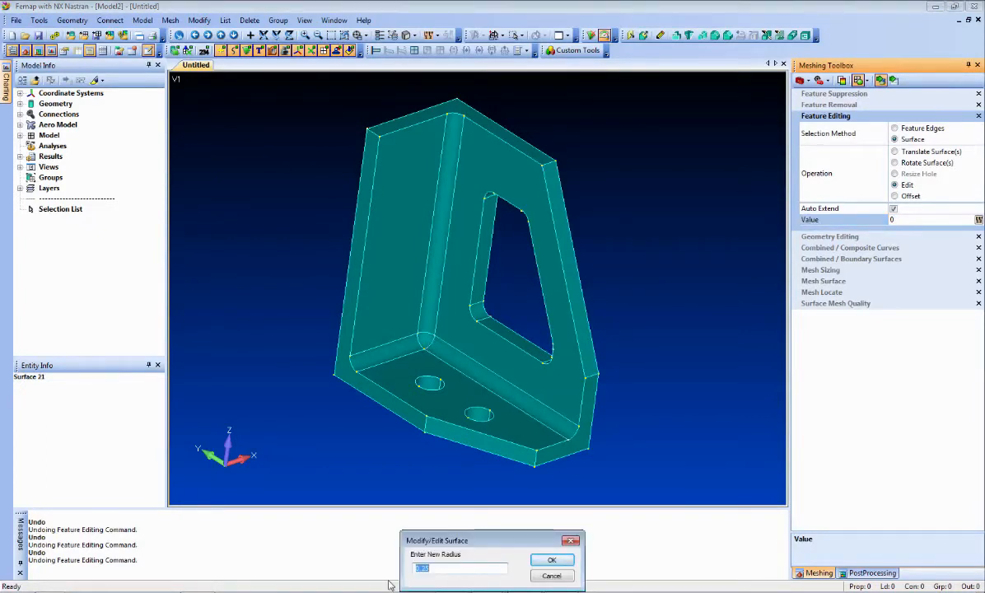
type("0")
key("Return")
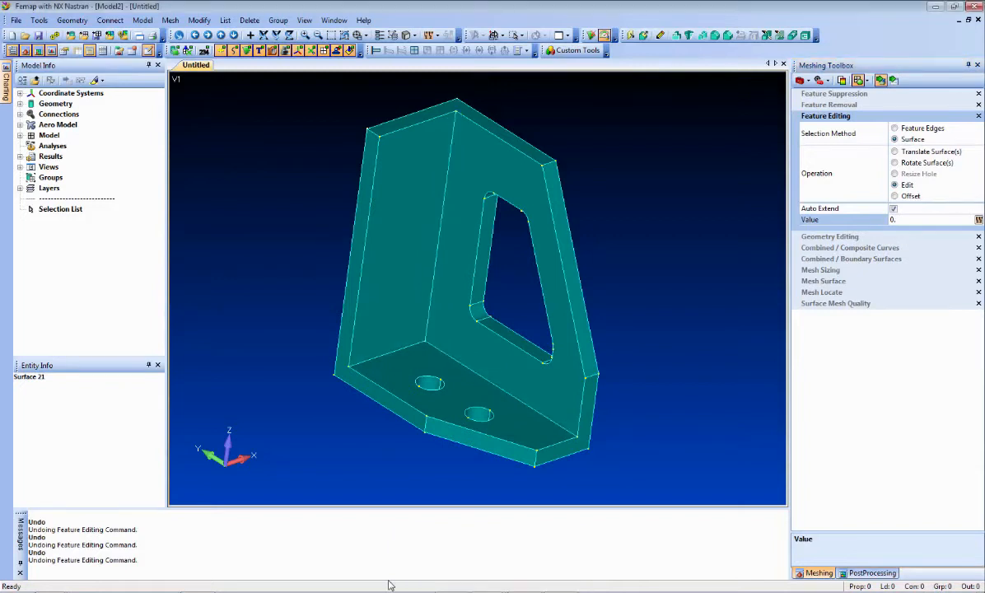
Thin the bracket's walls and base by editing their outer surfaces with a value of -.1.
middle_click_drag(651, 270, 512, 273)
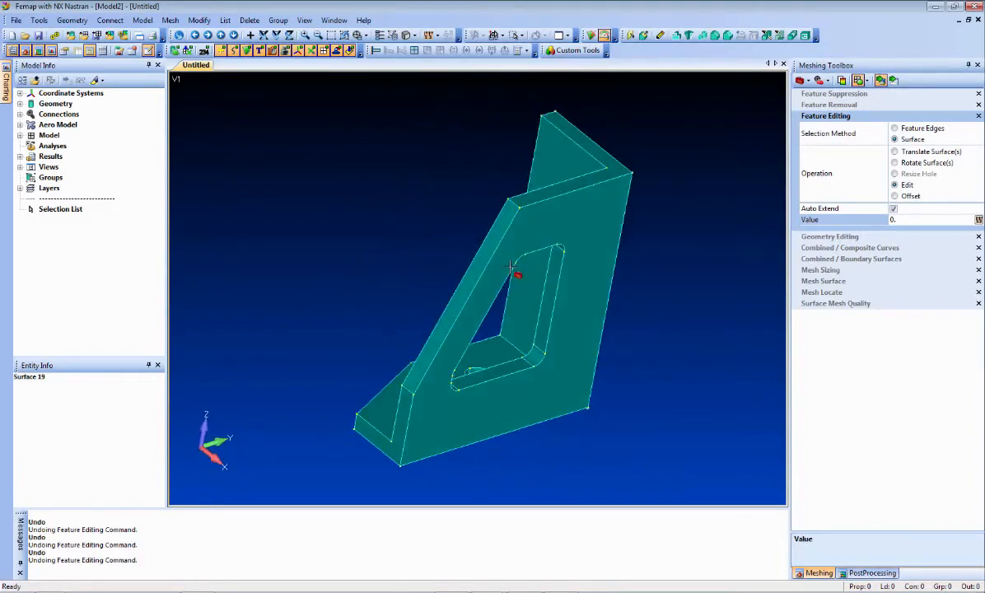
left_click(905, 221)
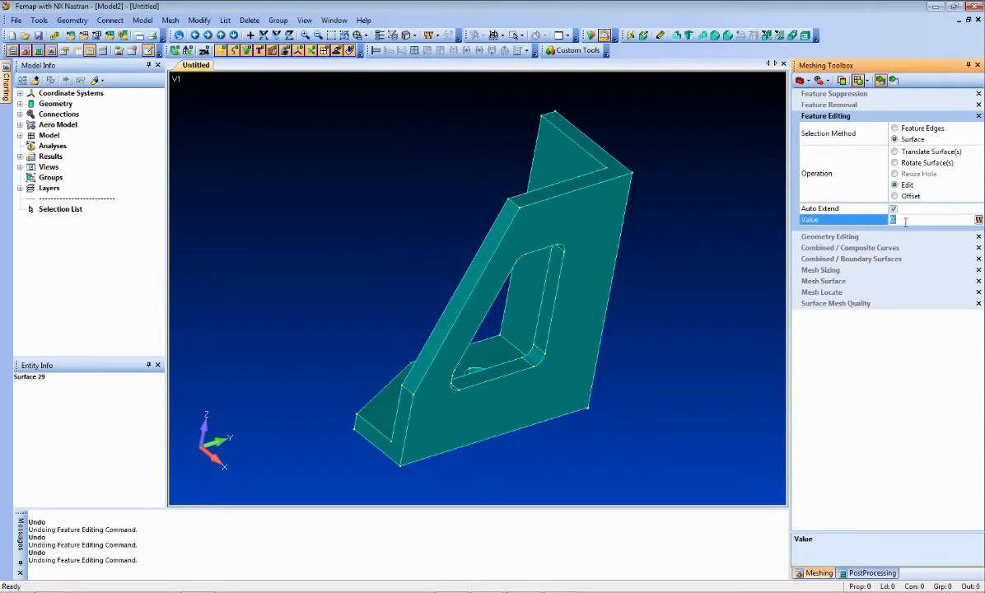
type("-1")
mouse_move(569, 334)
middle_mouse_down()
mouse_move(676, 335)
mouse_move(574, 344)
middle_mouse_up()
middle_click_drag(577, 305, 599, 379)
middle_click_drag(556, 411, 329, 277)
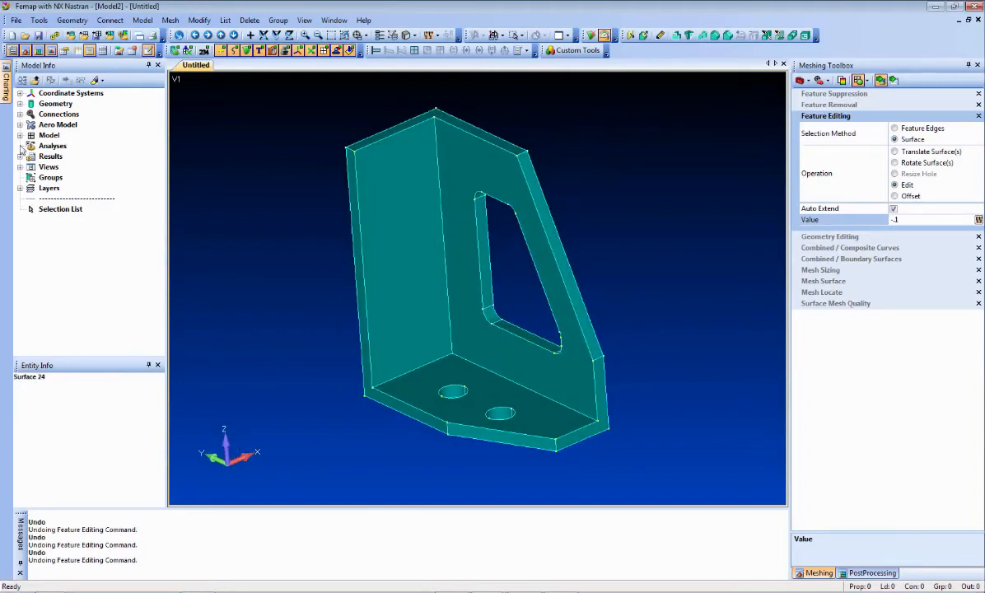
Apply automatic tet mesh sizing to the bracket solid with an element size of 0.248155.
left_click(20, 103)
right_click(70, 114)
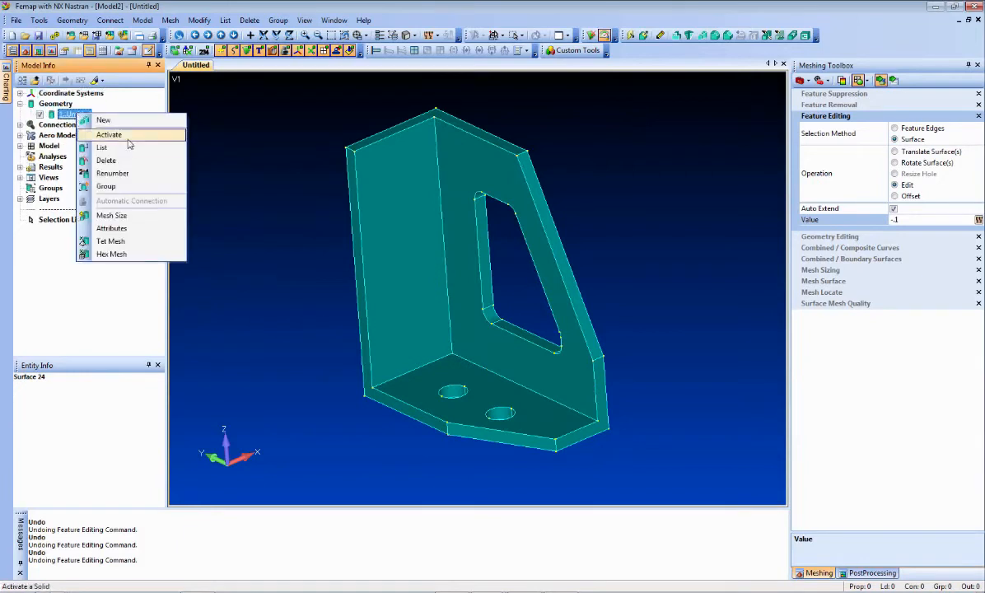
left_click(136, 216)
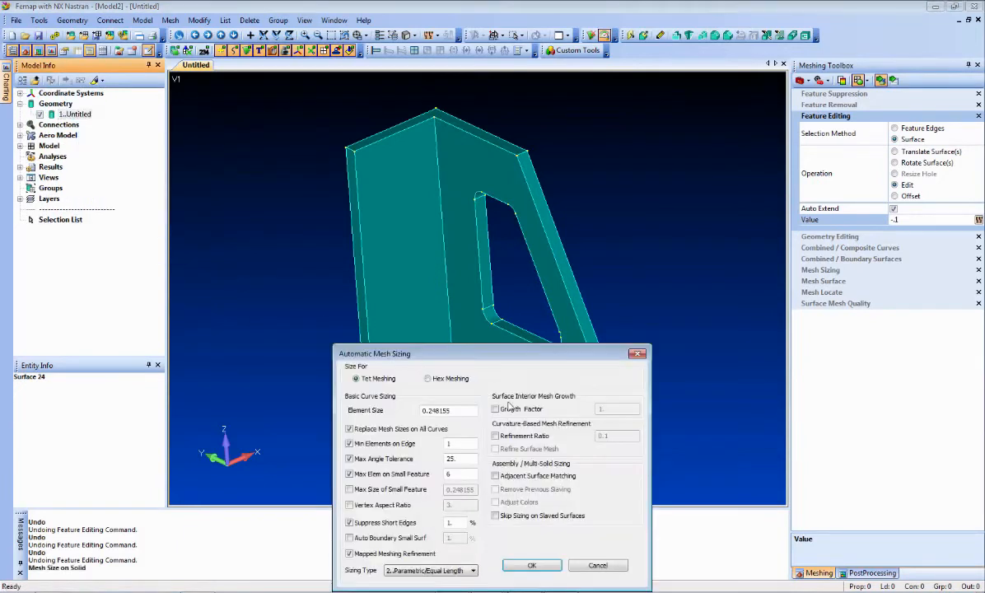
left_click(532, 565)
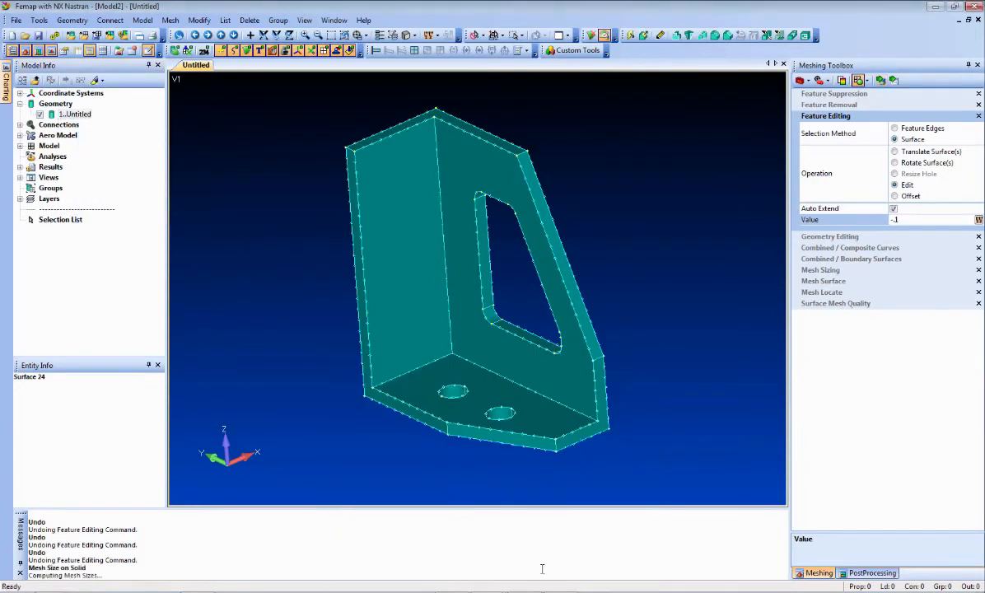
Tet mesh the bracket solid using the 7075-T651 Al Plate .25-.5 material from the library.
right_click(71, 114)
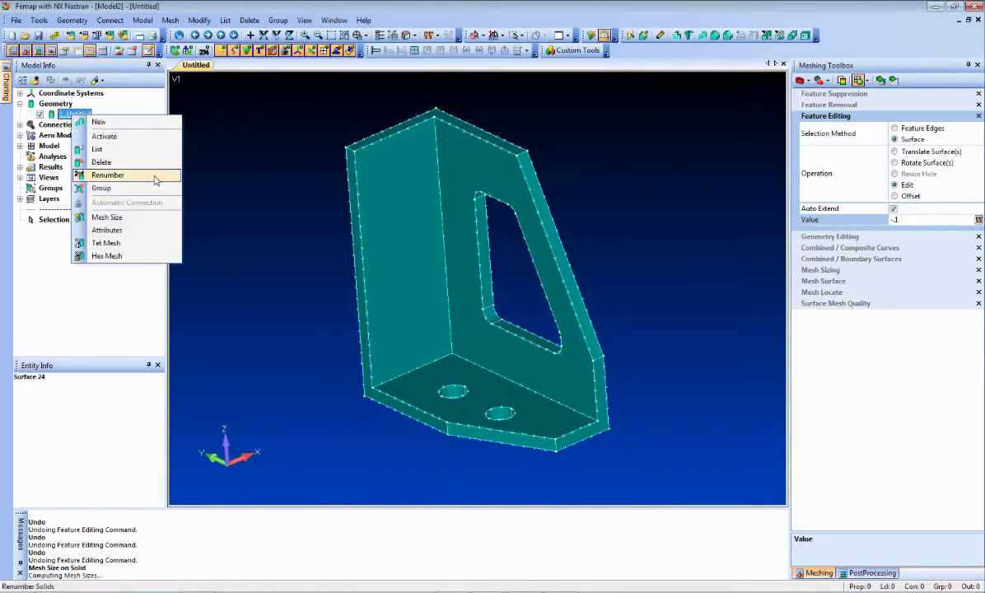
left_click(145, 243)
left_click(379, 440)
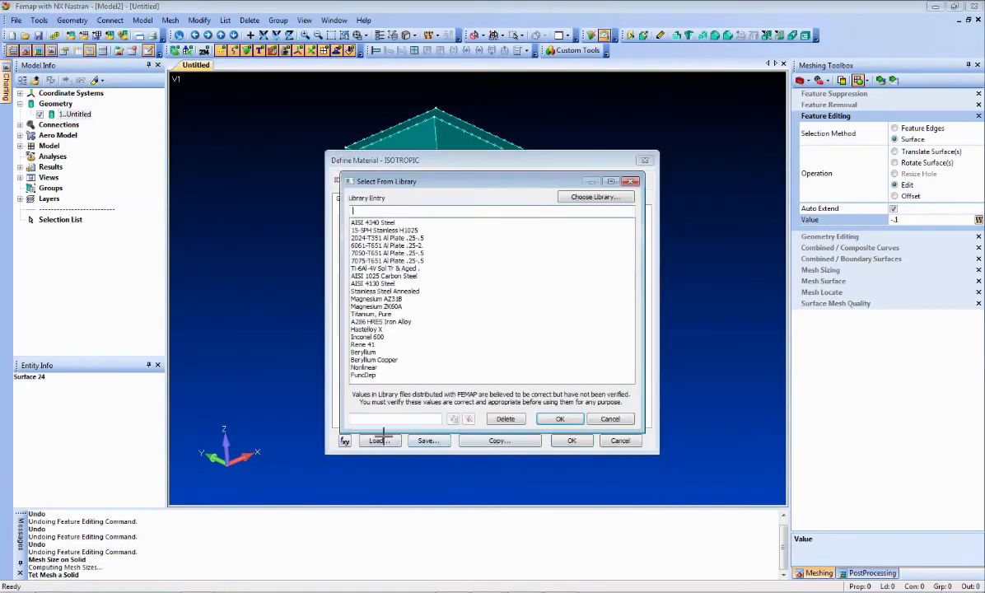
left_click(381, 260)
left_click(569, 417)
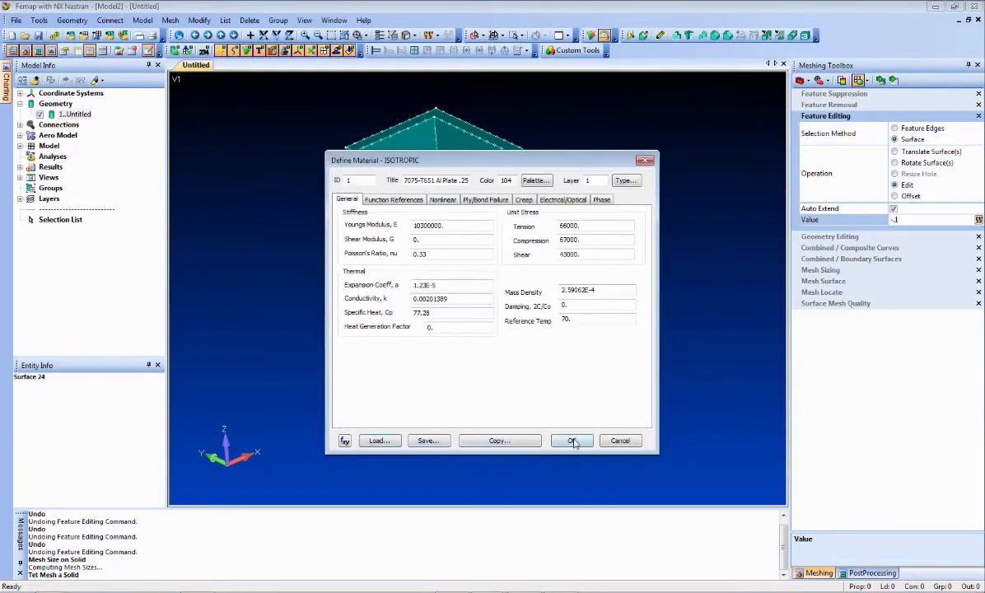
left_click(572, 440)
left_click(550, 574)
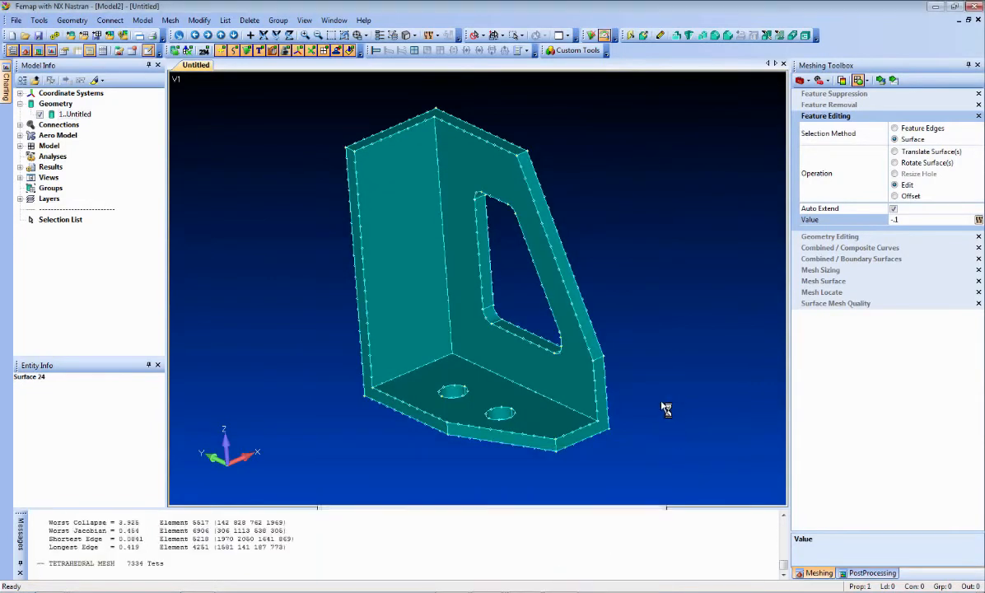
Offset the window cut-out's rounded corner surface by -.1 with Auto Extend on.
middle_click_drag(383, 425, 428, 395)
middle_click_drag(460, 245, 492, 250)
scroll(492, 250, "up", 3)
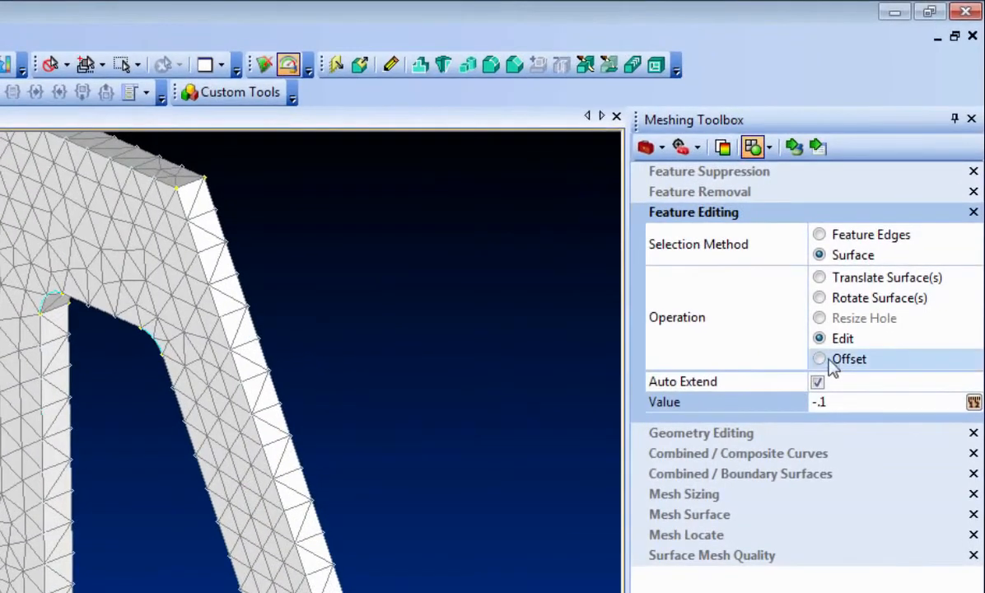
left_click(854, 366)
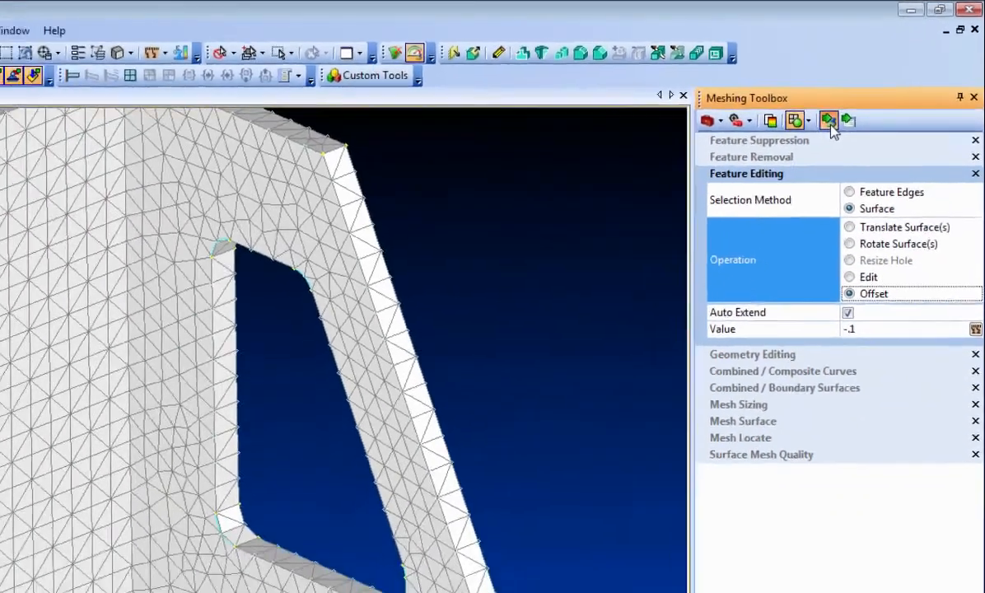
left_click(794, 148)
left_click(484, 352)
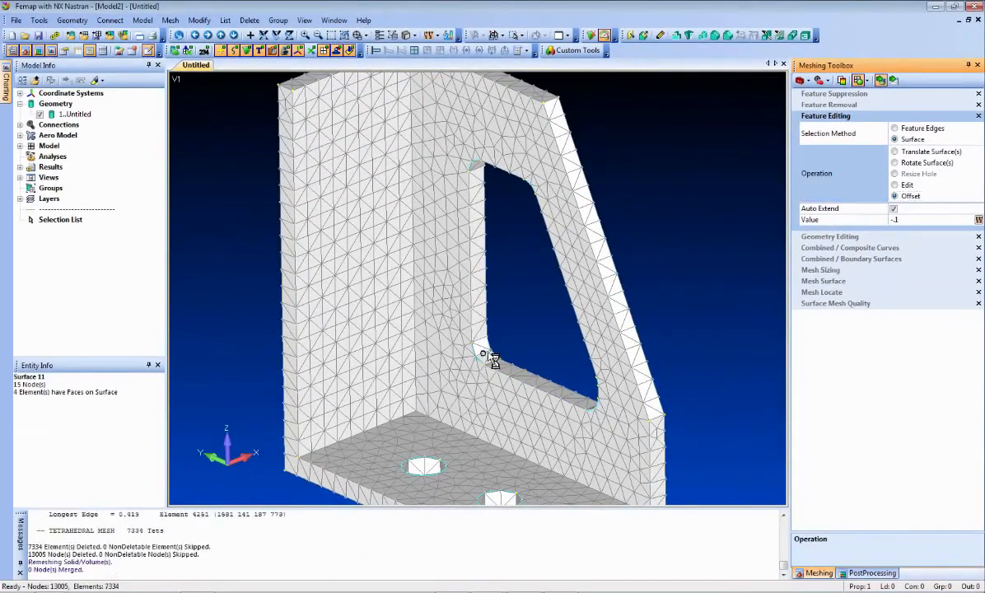